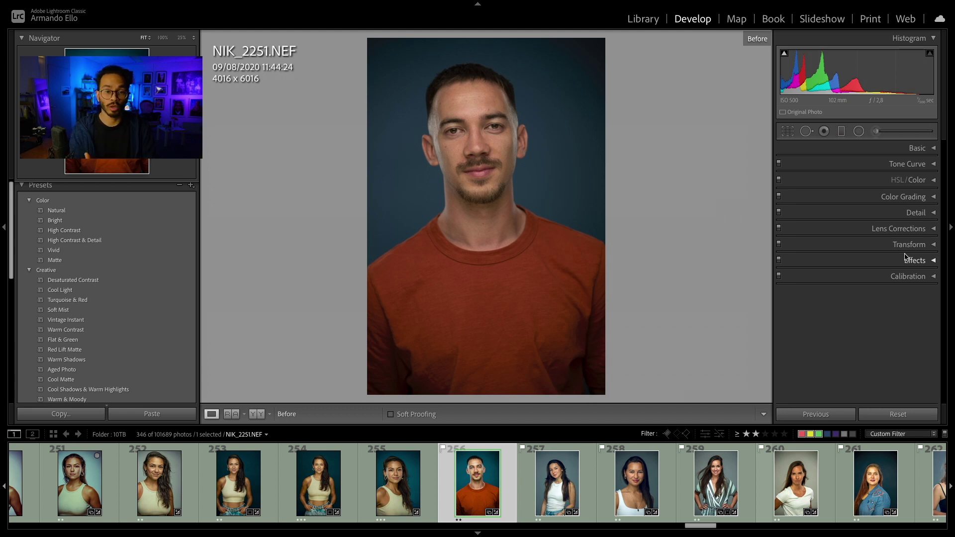
- Review the Basic adjustments of the orange-shirt portrait NIK_2251.NEF and show its HSL/Color settings
left_click(933, 149)
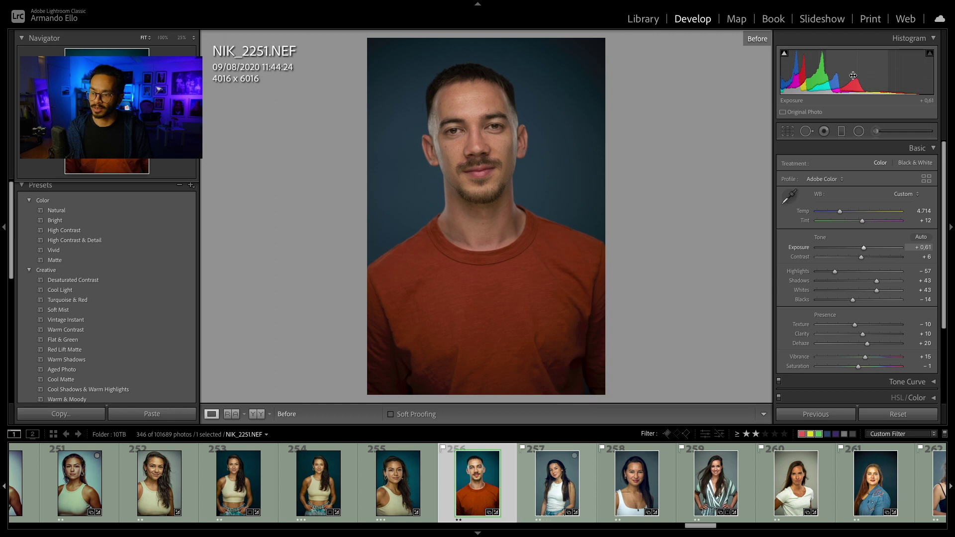
left_click(934, 149)
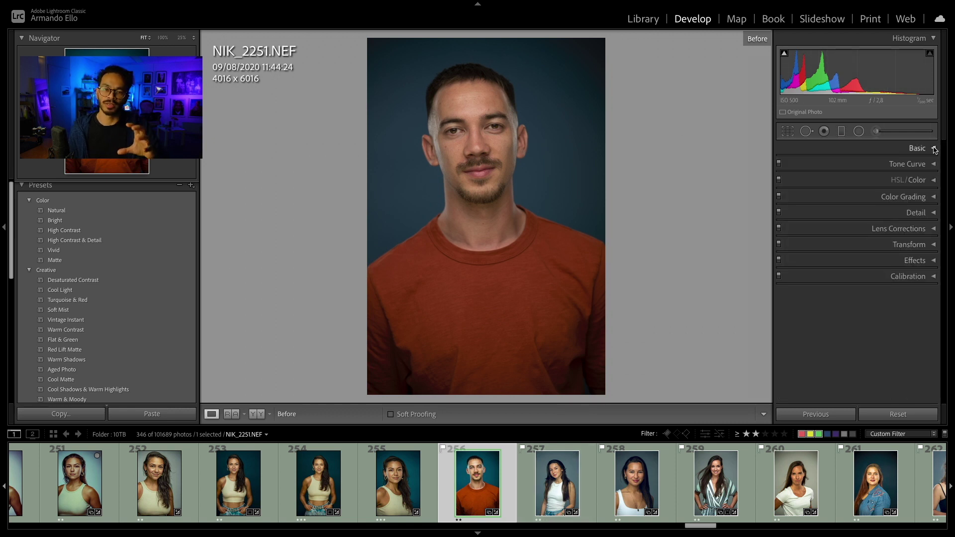
left_click(934, 180)
- Set the portrait's midtones color grade to hue 39, saturation 0 and luminance +31, and collapse the Color Grading settings
left_click(933, 254)
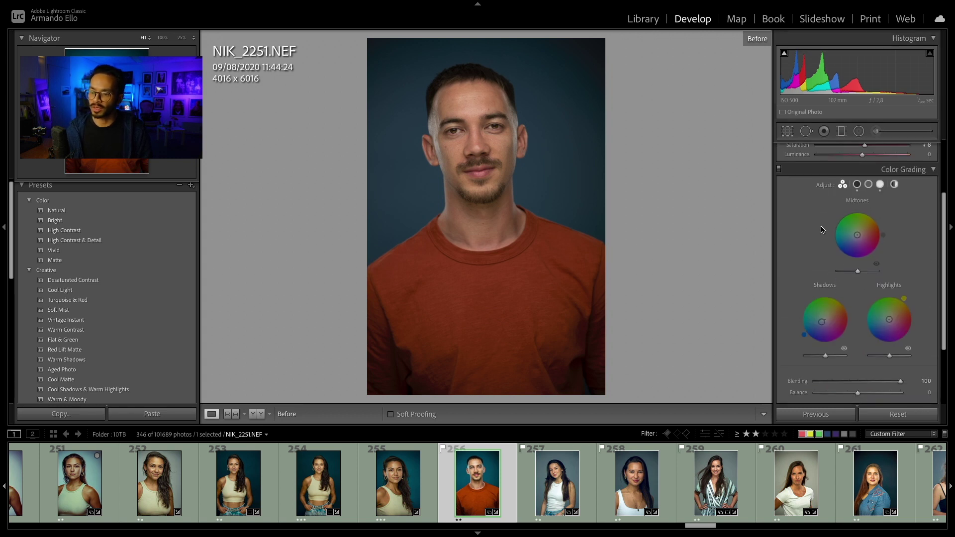
scroll(827, 221, "up", 2)
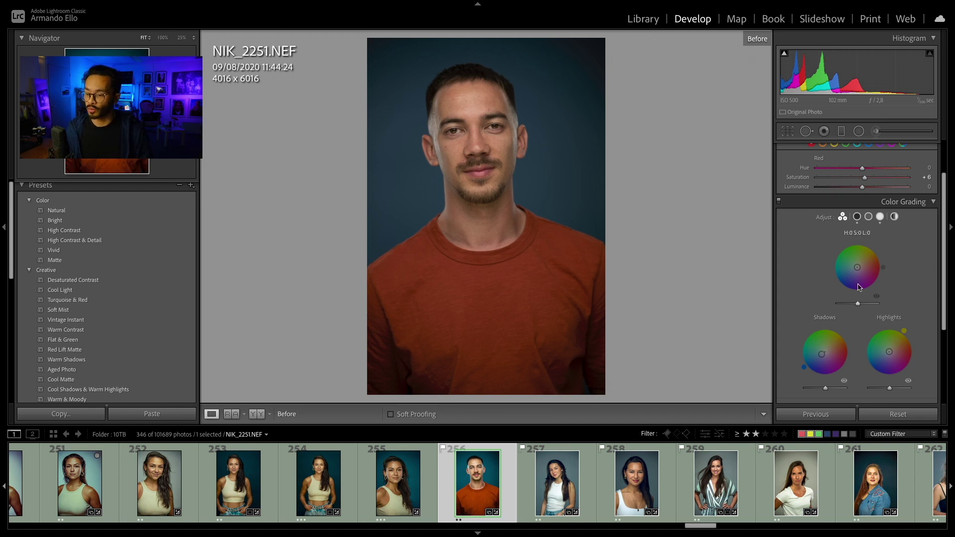
left_click_drag(856, 267, 863, 260)
left_click_drag(857, 303, 863, 303)
mouse_move(875, 253)
left_mouse_down()
mouse_move(866, 243)
mouse_move(878, 251)
left_mouse_up()
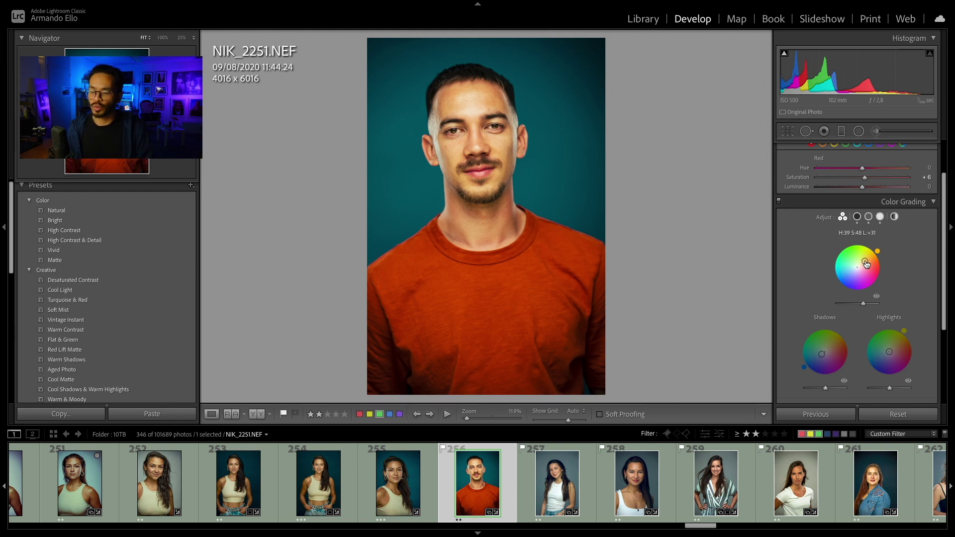
left_click_drag(866, 264, 858, 270)
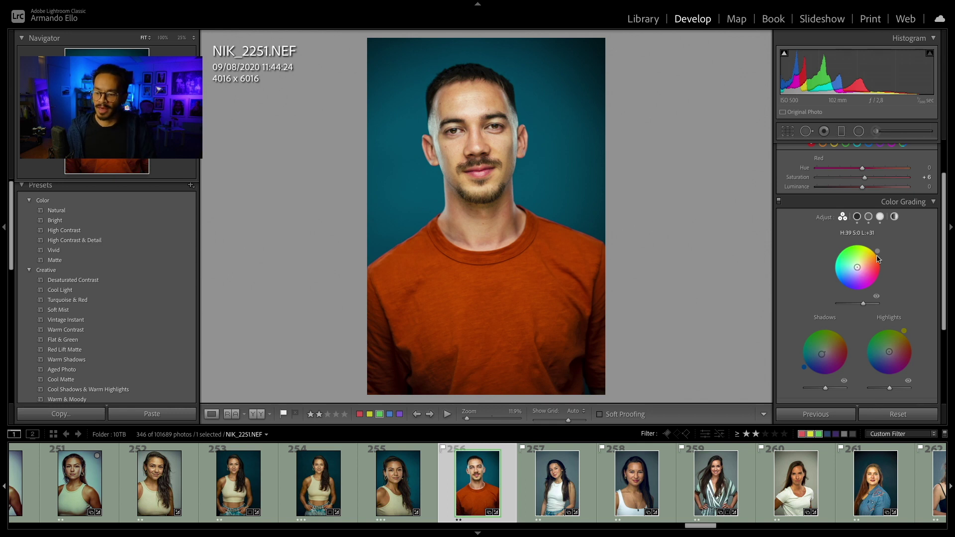
left_click(929, 201)
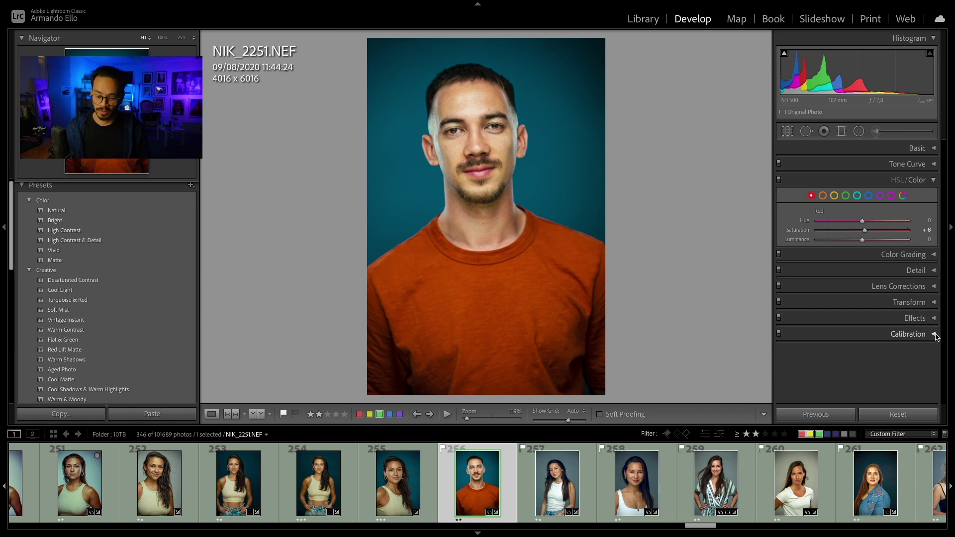
- Compare the before and after versions of portraits NIK_2251.NEF and NIK_2382.NEF
key("backslash")
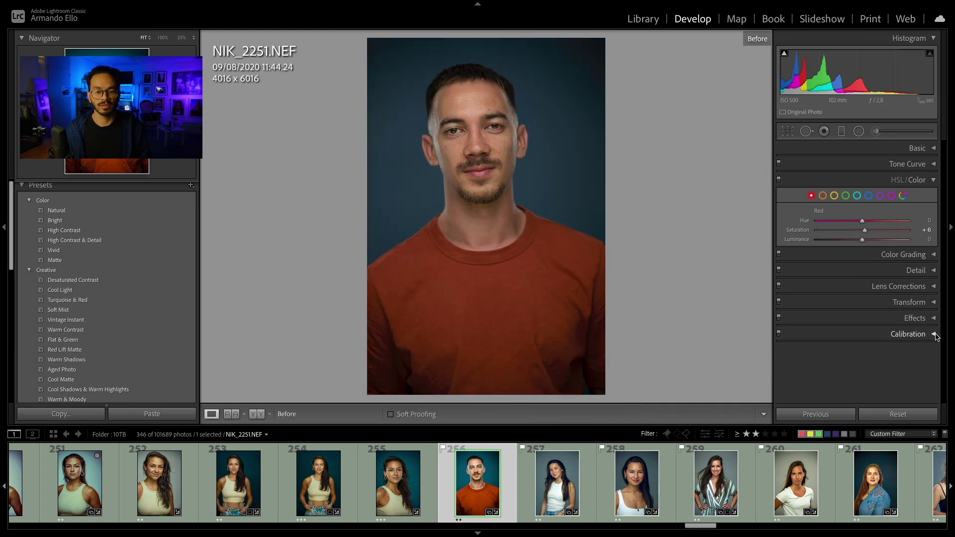
key("backslash")
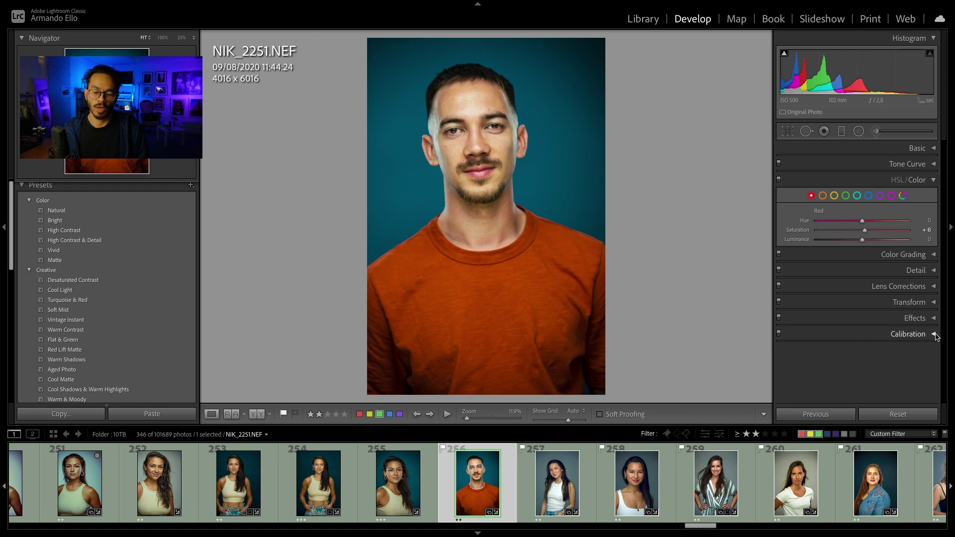
key("Right")
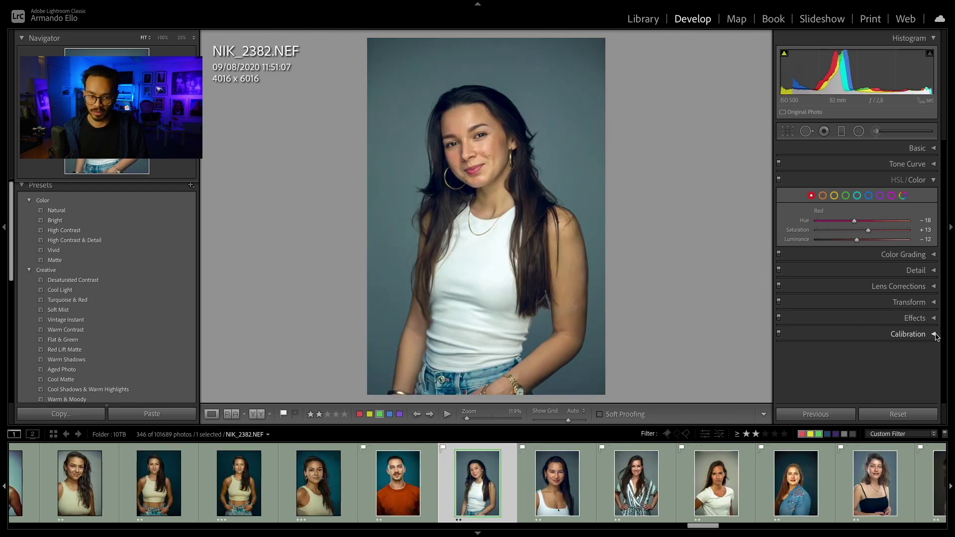
key("backslash")
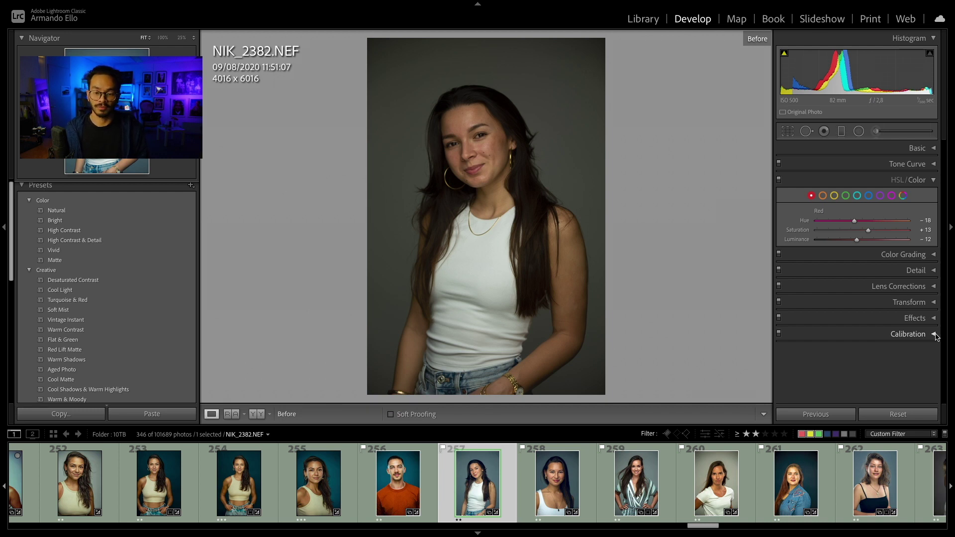
key("backslash")
- Go to portrait NIK_2746.NEF, two photos further on, and compare its unedited and edited versions
key("Right")
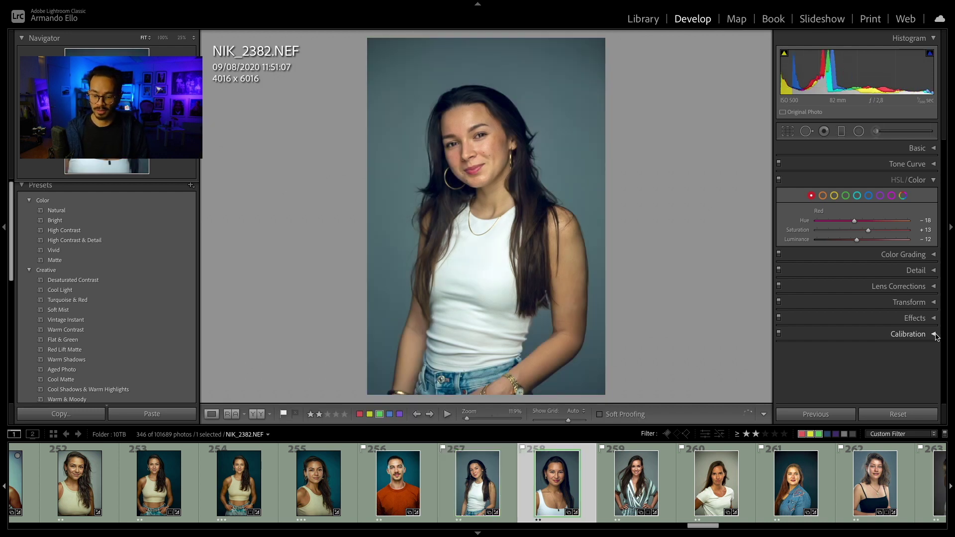
key("Right")
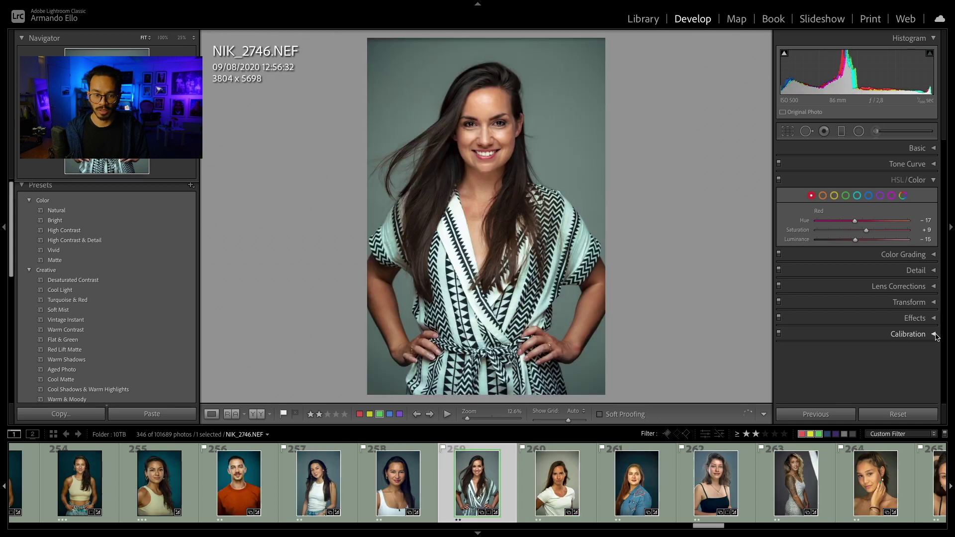
key("backslash")
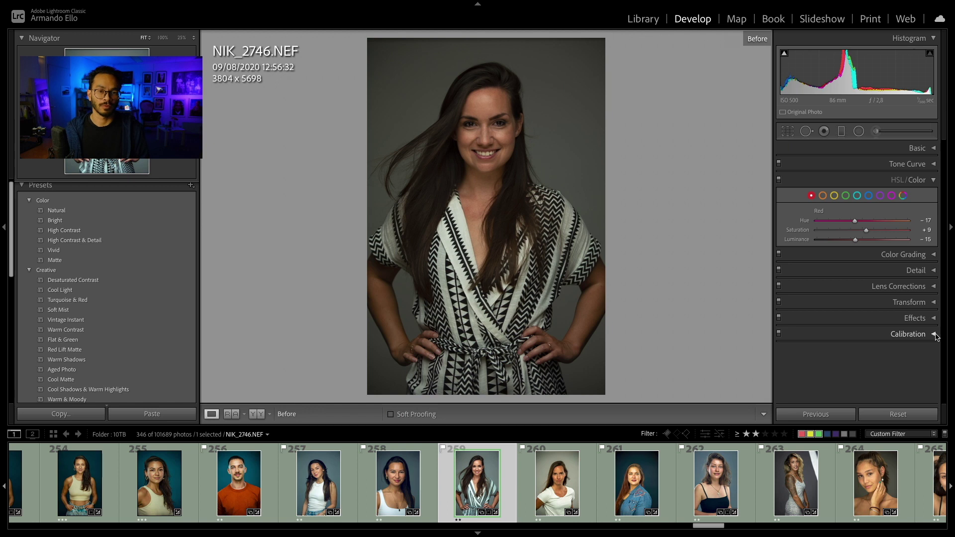
key("backslash")
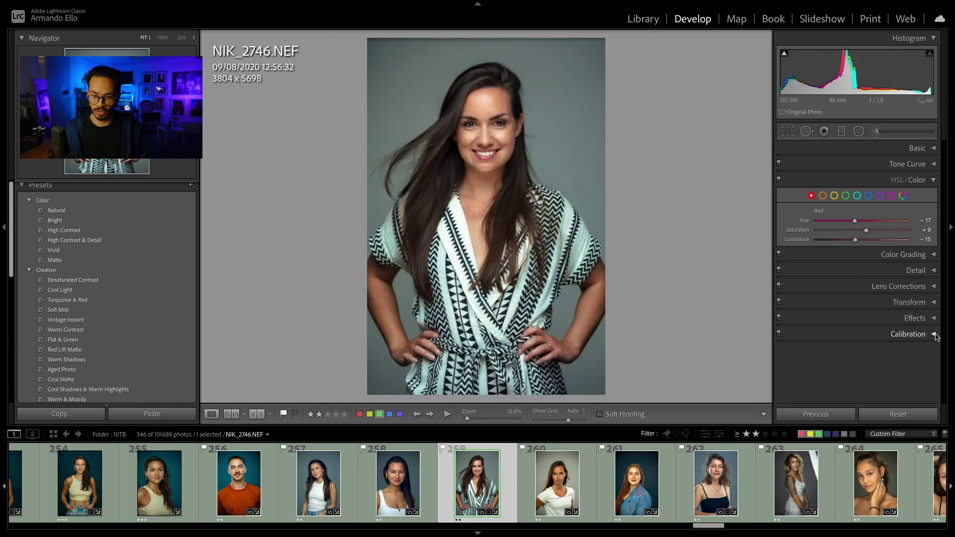
- Advance three photos to portrait NIK_3252.NEF and compare its original with the edited version
key("Right")
key("Right")
key("Right")
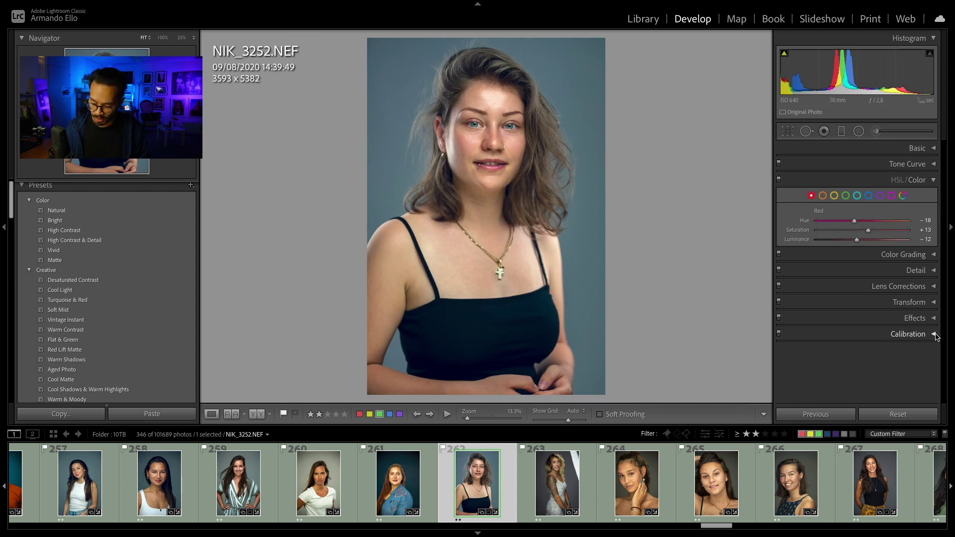
key("backslash")
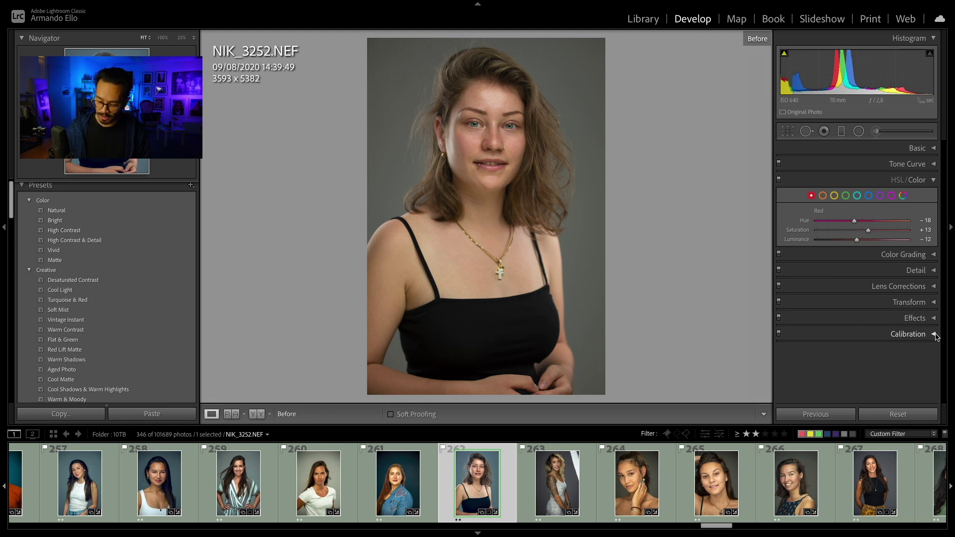
key("backslash")
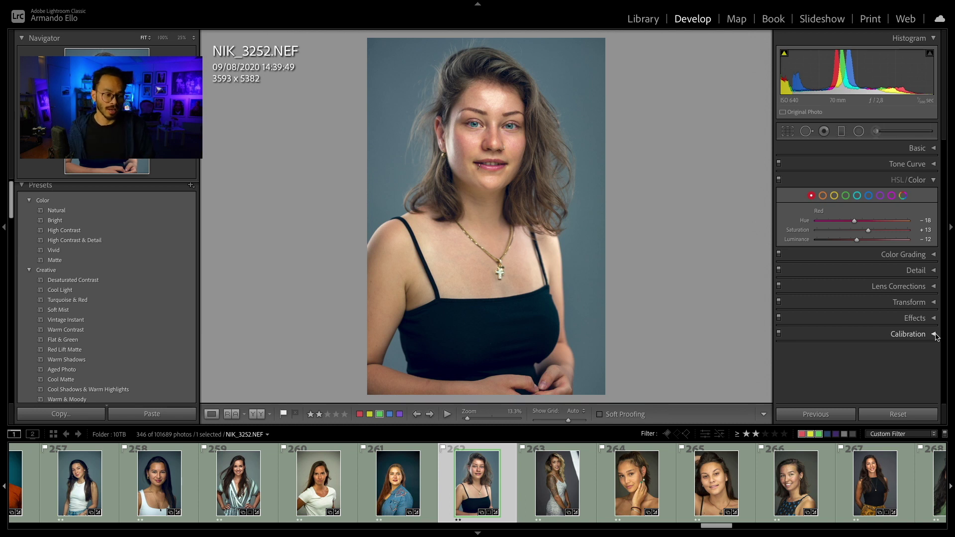
- Browse the preset groups, preview the Vivid preset on the portrait, and leave only User Presets expanded
left_click(31, 272)
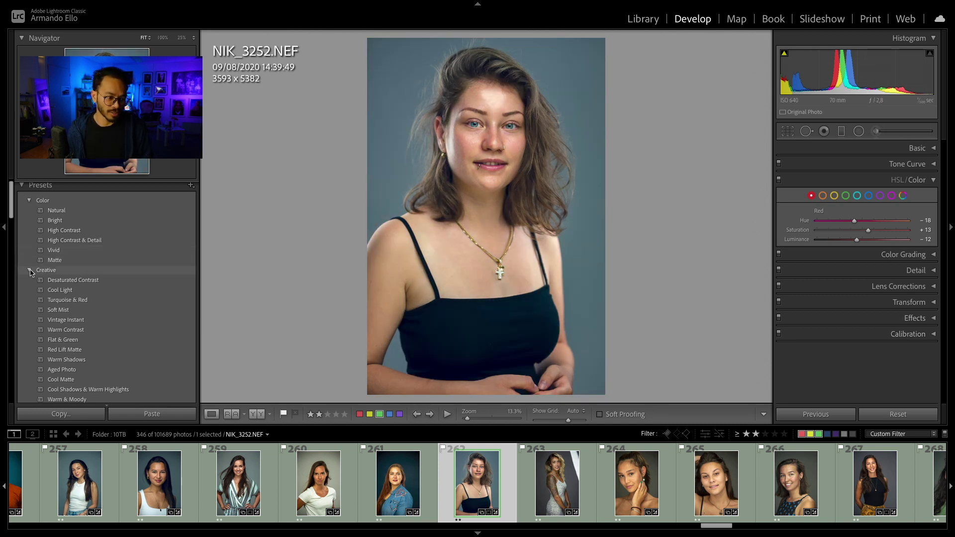
left_click(30, 201)
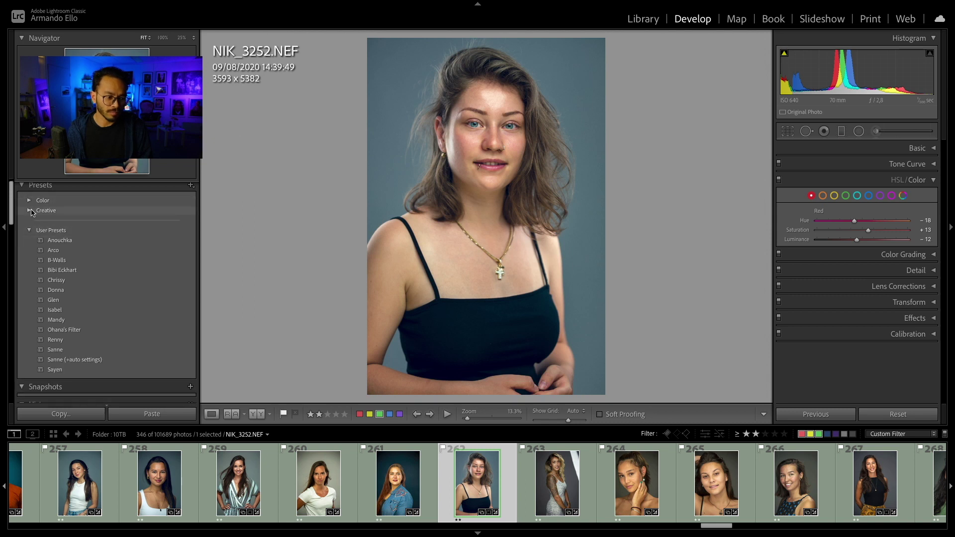
left_click(30, 211)
left_click(30, 200)
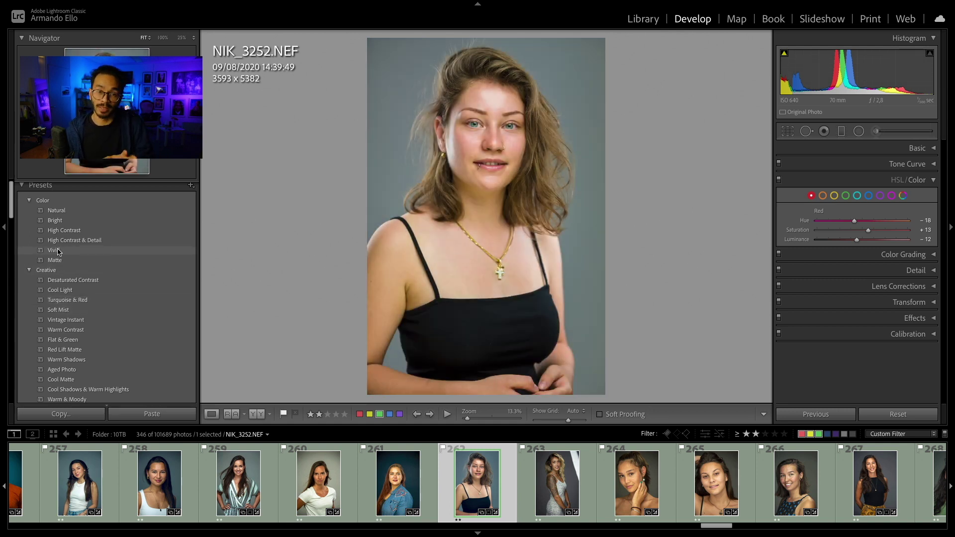
left_click(30, 201)
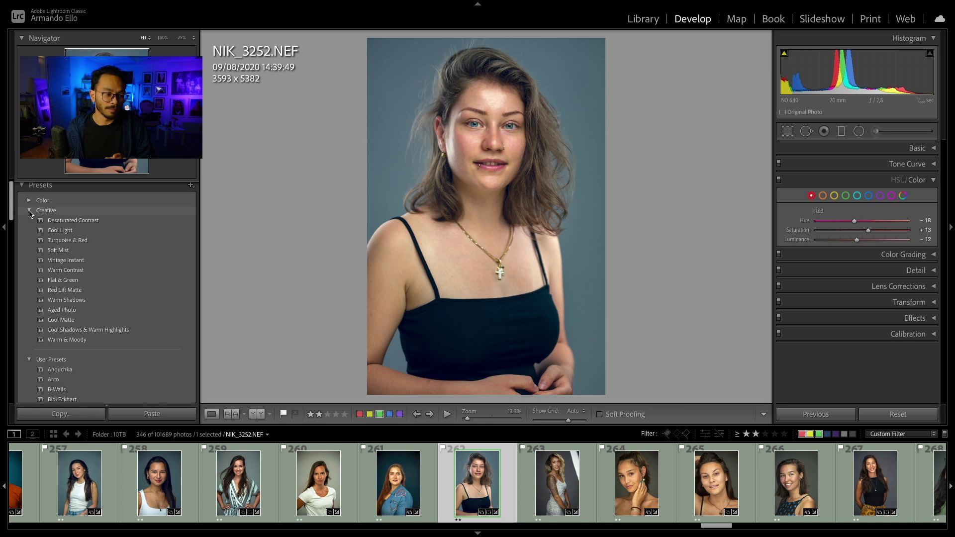
left_click(30, 210)
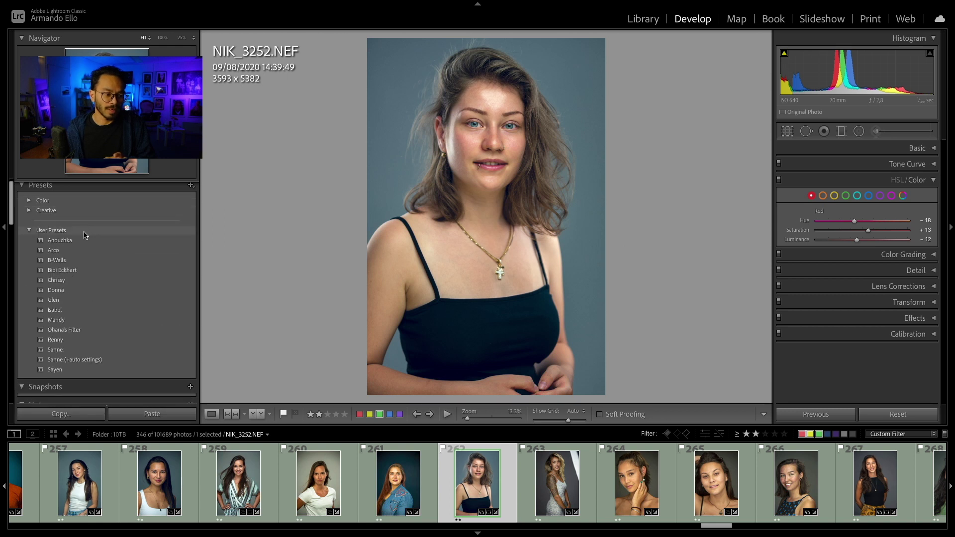